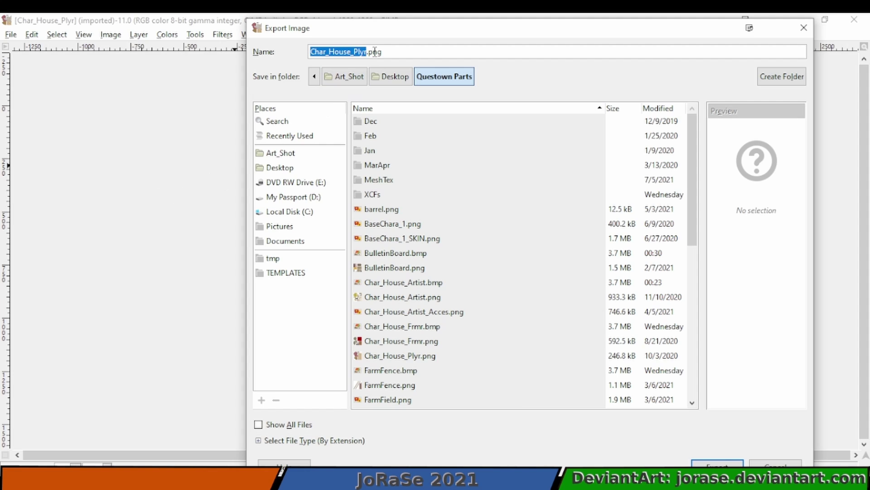
# Export the house texture as Char_House_Plyr.bmp in the Questown Parts folder, using the 16-bit R5 G6 B5 format
pyautogui.doubleClick(376, 51)
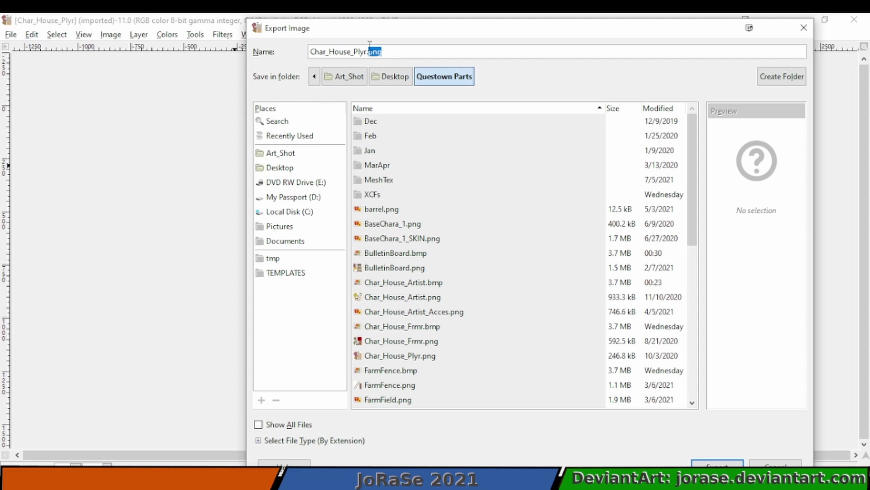
pyautogui.write('bmp')
pyautogui.press('Return')
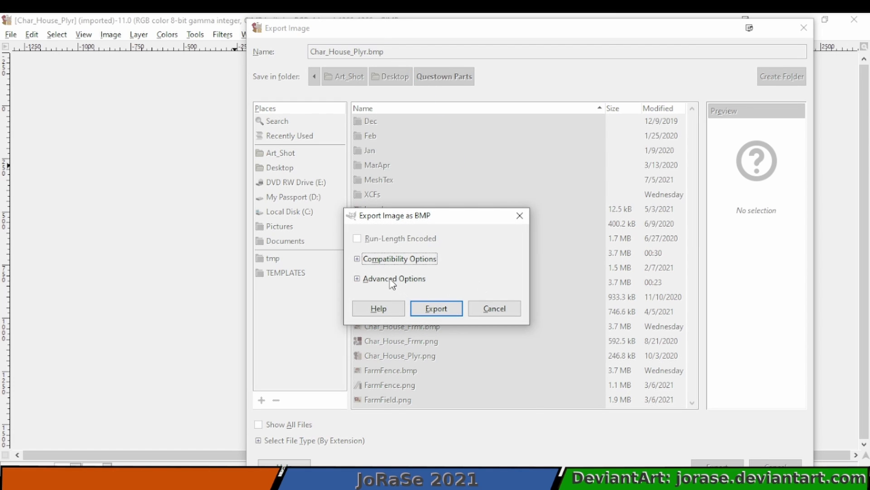
pyautogui.click(390, 279)
pyautogui.click(392, 313)
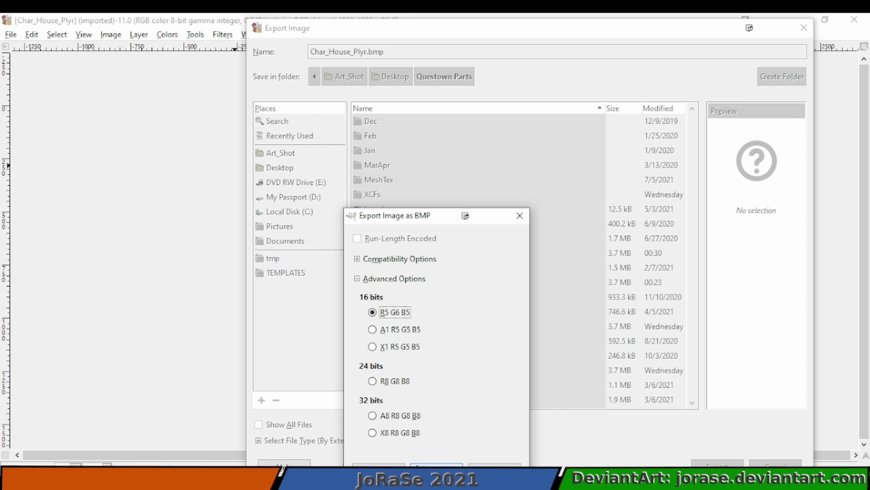
pyautogui.click(437, 465)
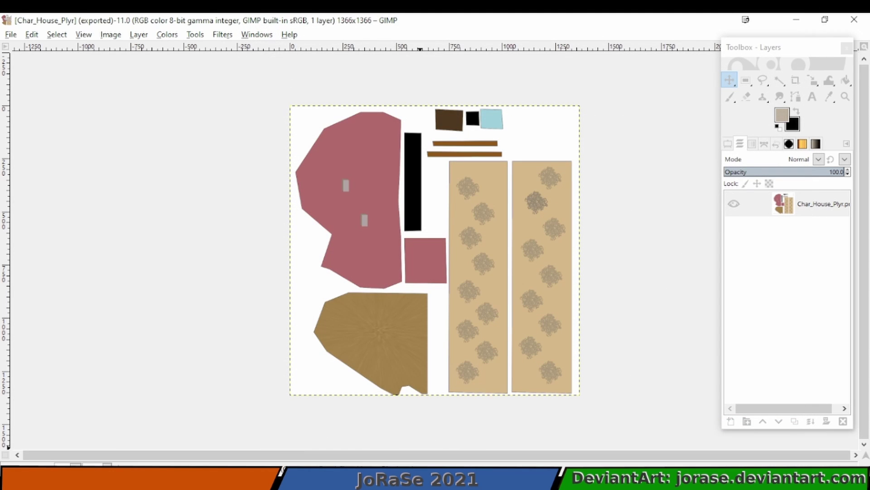
# Switch to the MED model editor with plyrhouse.mdl and select all faces of the house model
pyautogui.click(313, 482)
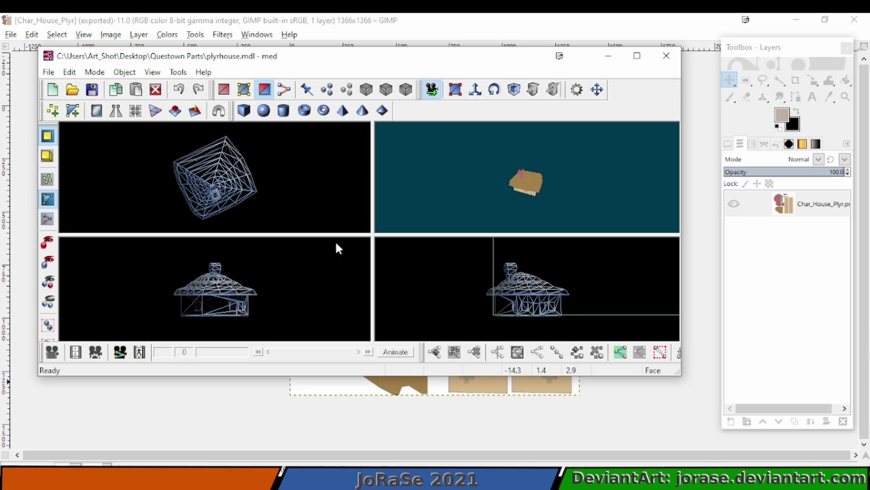
pyautogui.click(456, 90)
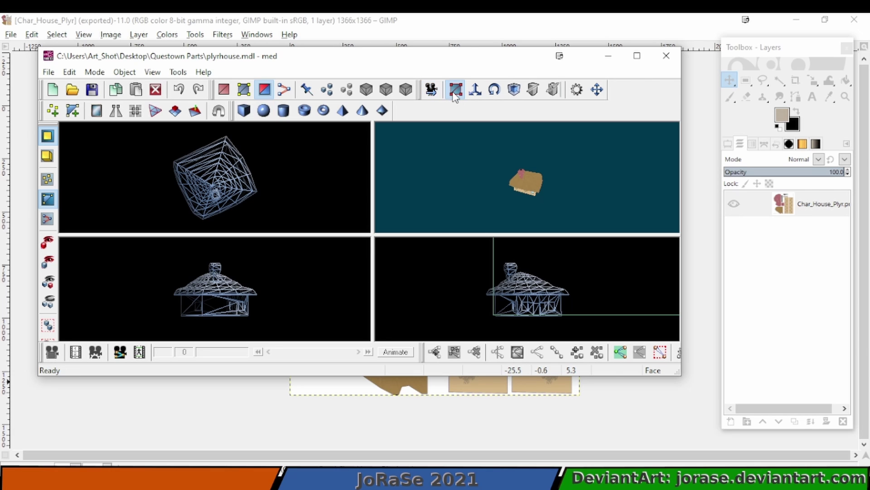
pyautogui.moveTo(468, 254); pyautogui.dragTo(586, 323)
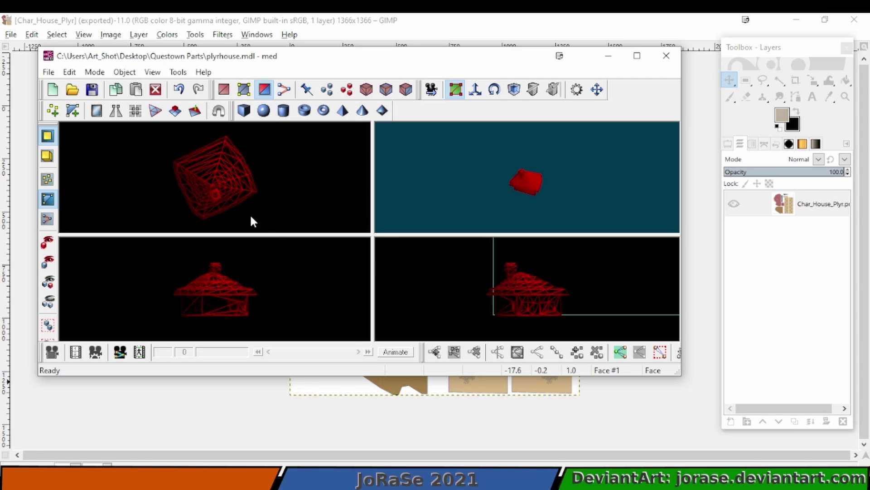
# Open the house model's skin manager and create a new skin named Playerhouse
pyautogui.click(125, 72)
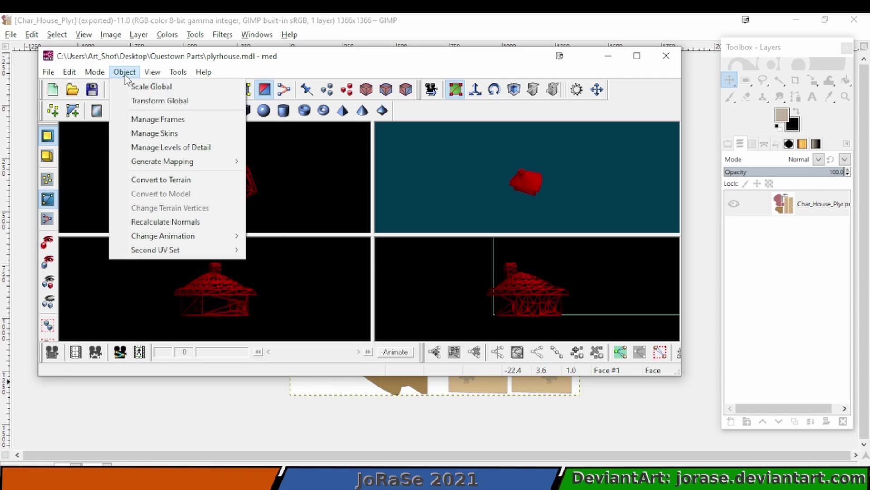
pyautogui.click(147, 134)
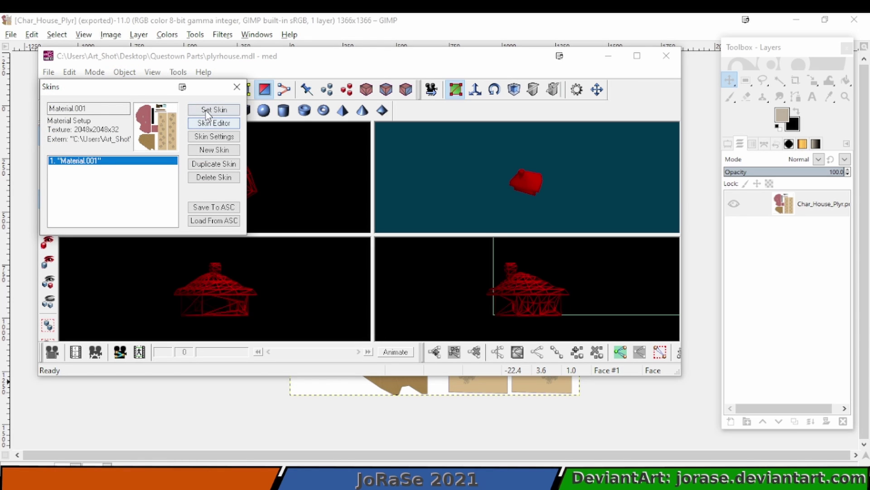
pyautogui.click(213, 150)
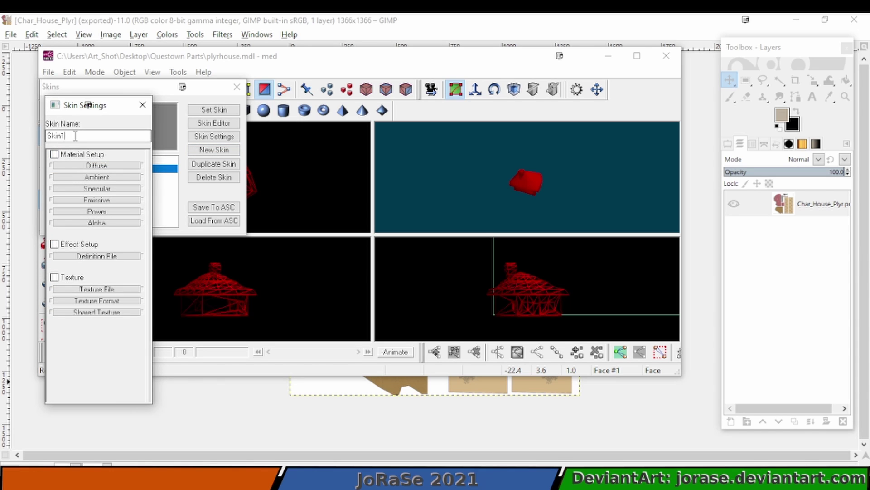
pyautogui.moveTo(73, 136); pyautogui.dragTo(47, 136)
pyautogui.write('Pl')
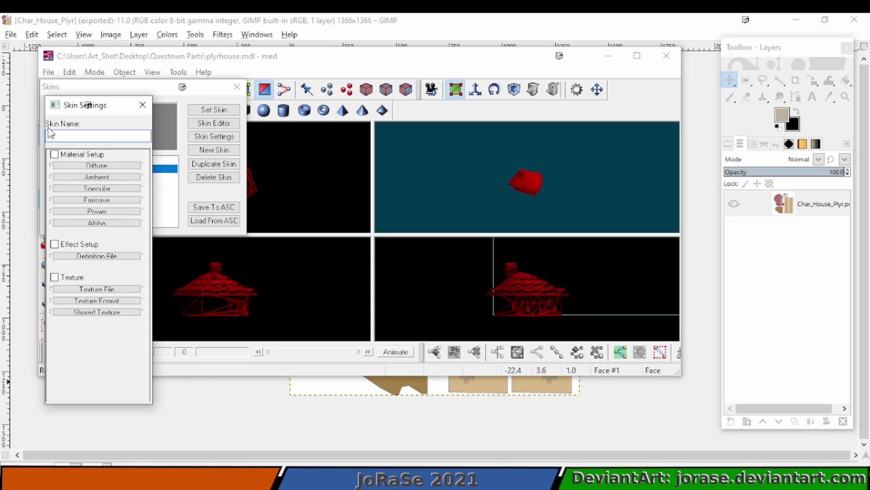
pyautogui.write('r')
pyautogui.press('BackSpace')
pyautogui.write('ayerhouse')
# Enable a texture for the Playerhouse skin, load Char_House_Plyr.bmp as its file and close the skin settings
pyautogui.click(54, 277)
pyautogui.click(75, 291)
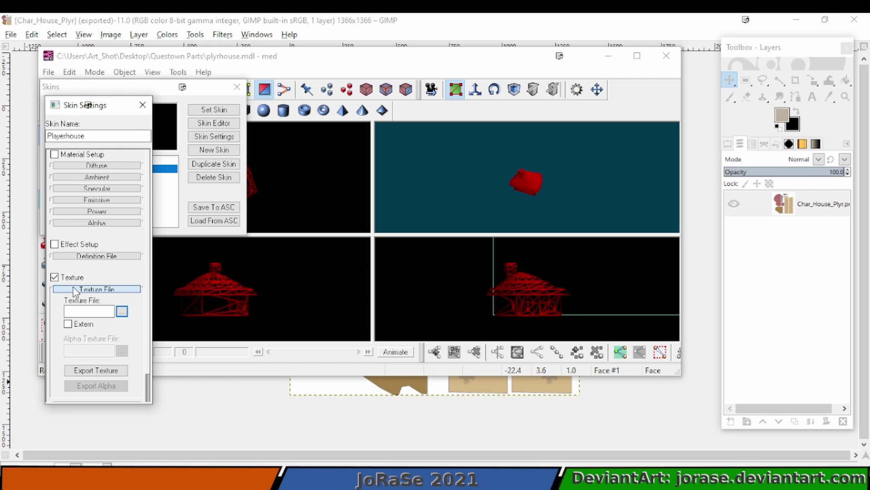
pyautogui.click(122, 311)
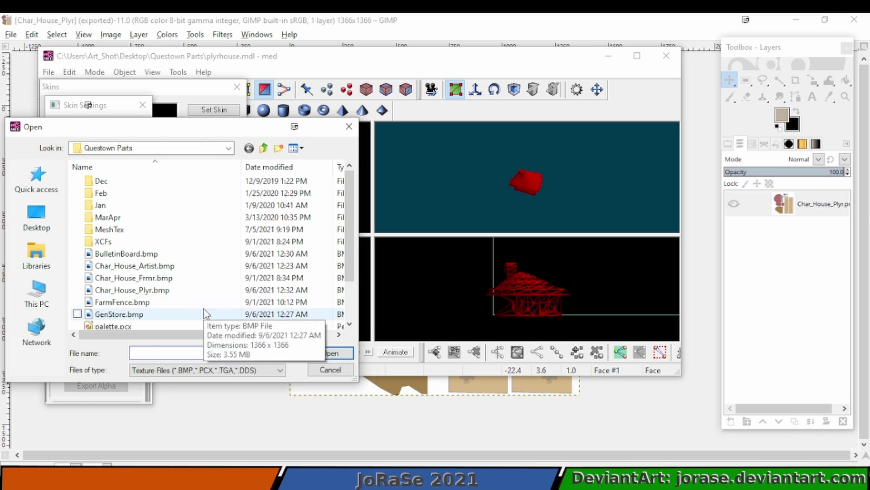
pyautogui.doubleClick(203, 293)
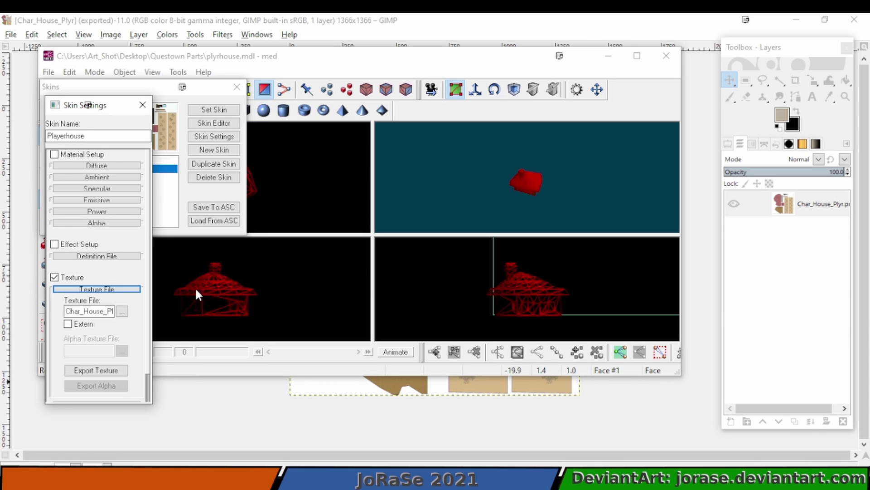
pyautogui.click(142, 107)
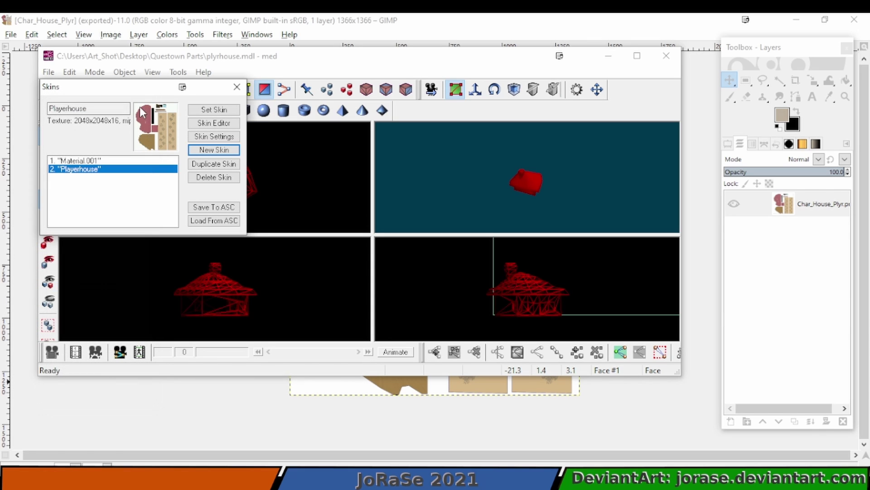
# Delete the Material.001 skin from the house model
pyautogui.click(130, 160)
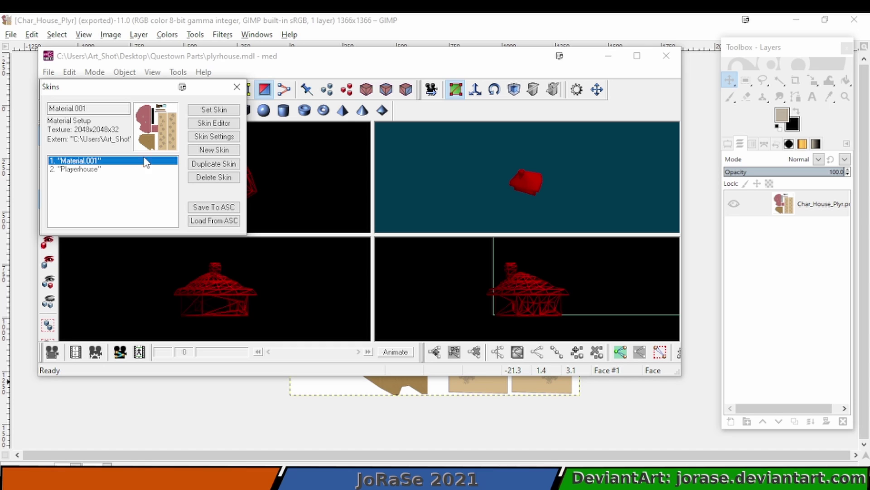
pyautogui.click(221, 177)
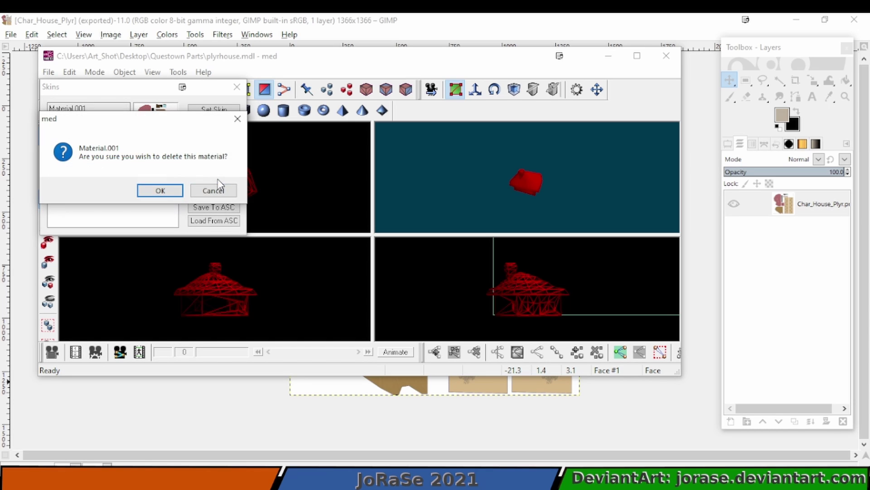
pyautogui.click(157, 189)
# Apply the Playerhouse skin to the selected faces, close the skin manager and save the house model
pyautogui.click(124, 159)
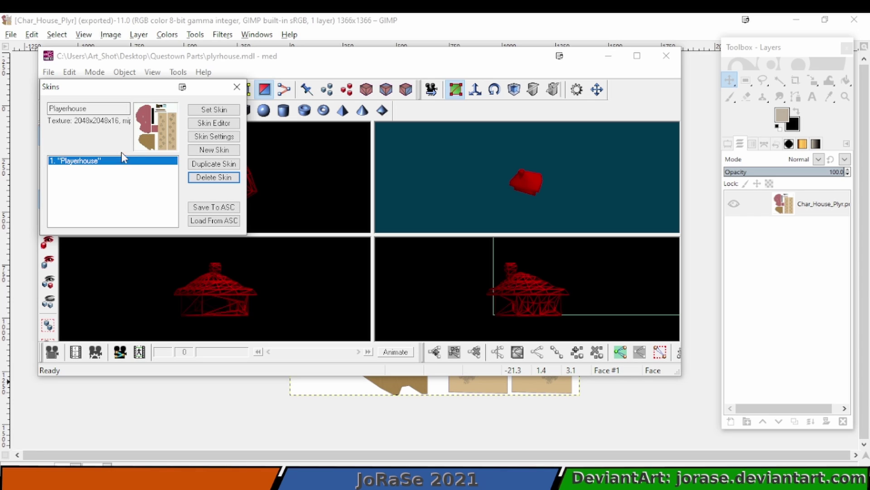
pyautogui.click(196, 114)
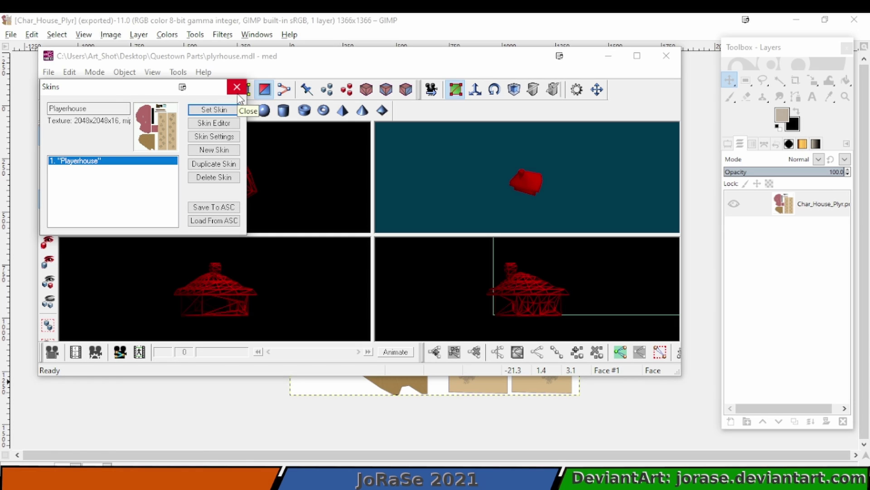
pyautogui.click(237, 91)
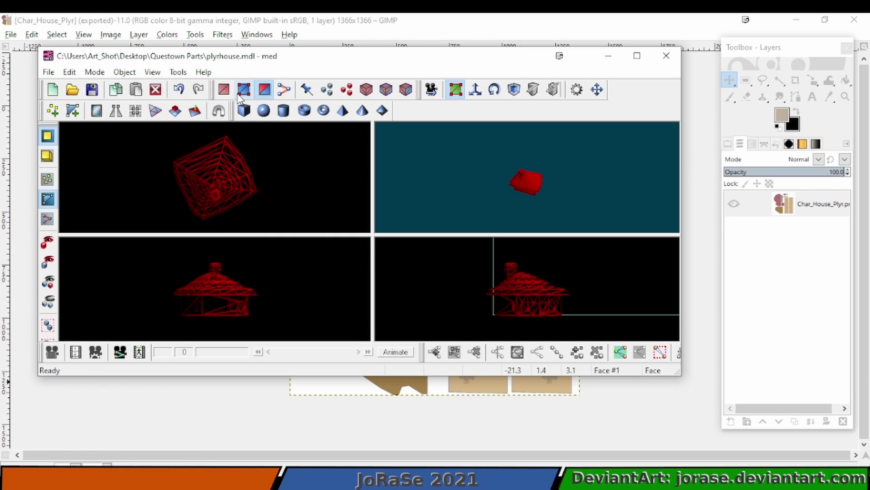
pyautogui.click(90, 89)
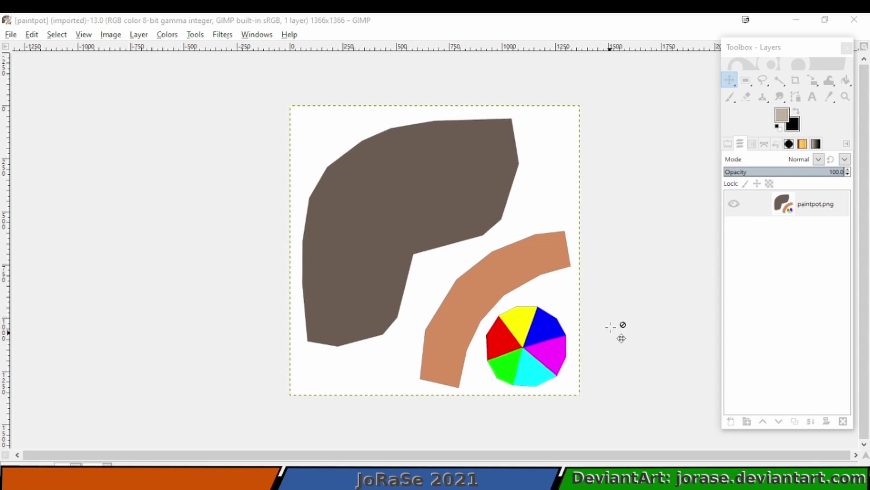
# Export the paint pot texture as paintpot.bmp in the Questown Parts folder, using the 16-bit R5 G6 B5 format
pyautogui.click(10, 35)
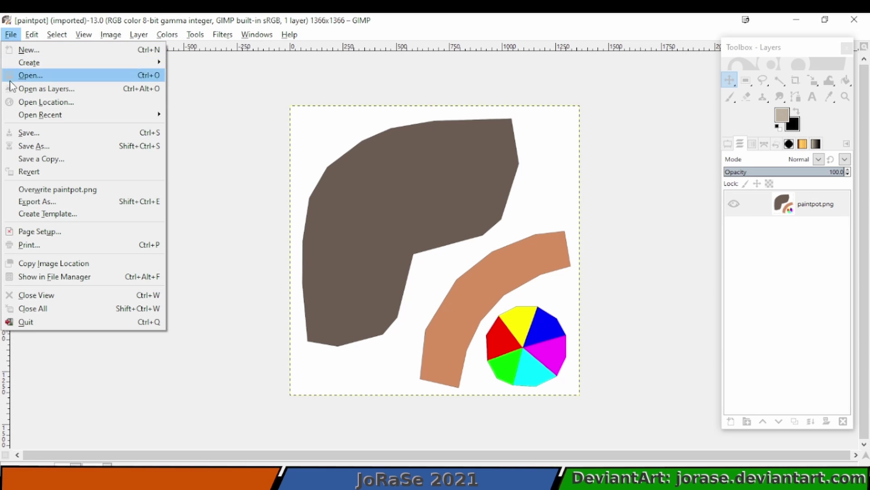
pyautogui.click(36, 202)
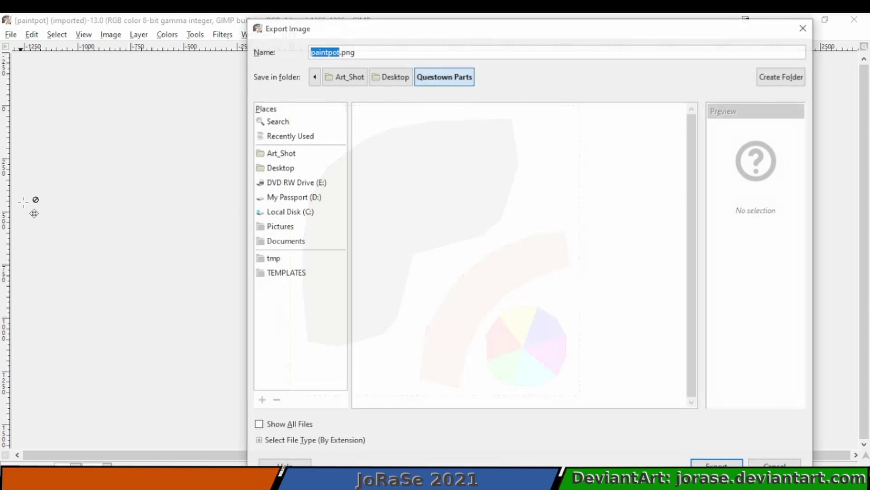
pyautogui.moveTo(343, 53); pyautogui.dragTo(357, 53)
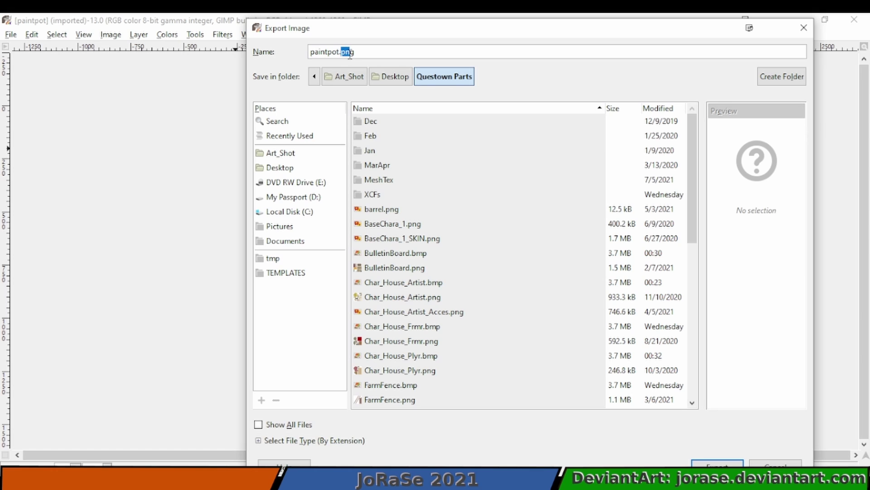
pyautogui.write('bmp')
pyautogui.press('Return')
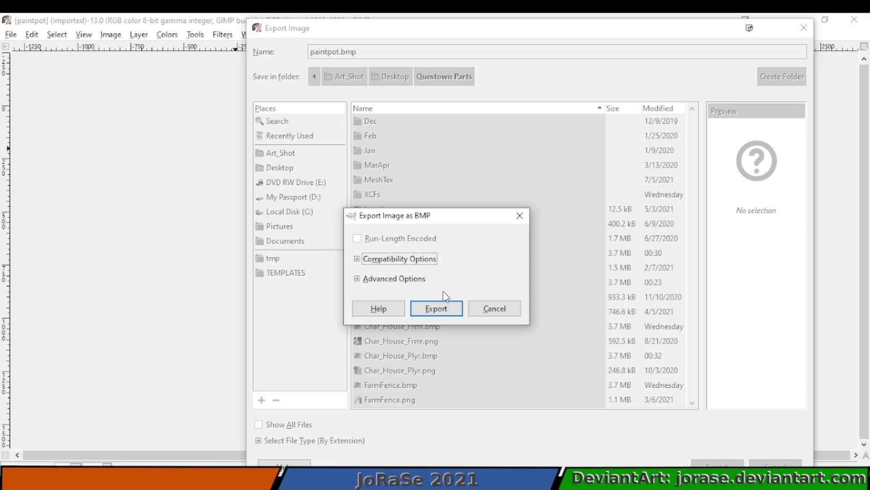
pyautogui.click(389, 280)
pyautogui.click(388, 315)
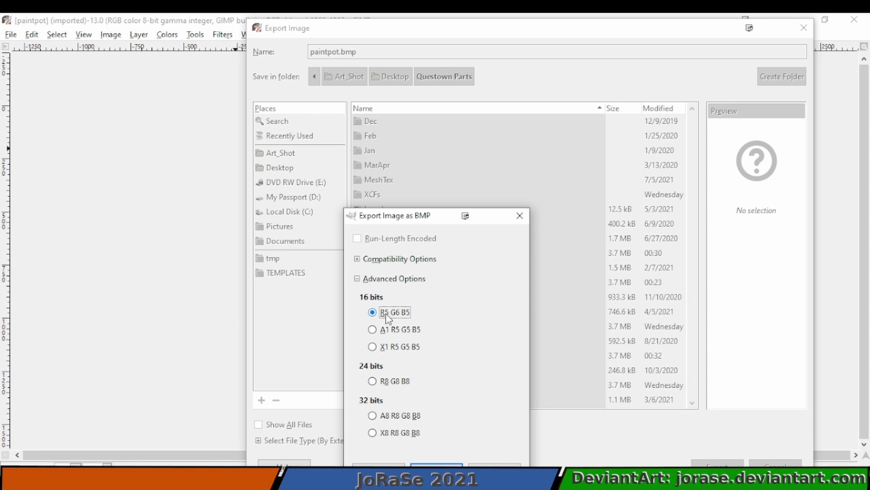
pyautogui.click(438, 463)
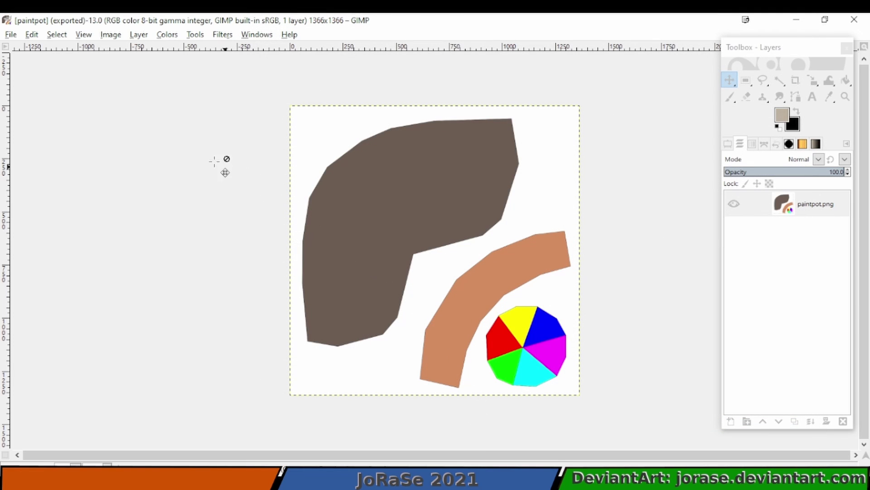
# Switch to the MED model editor with paintpot.mdl and select all faces of the pot model
pyautogui.hotkey('alt', 'Tab')
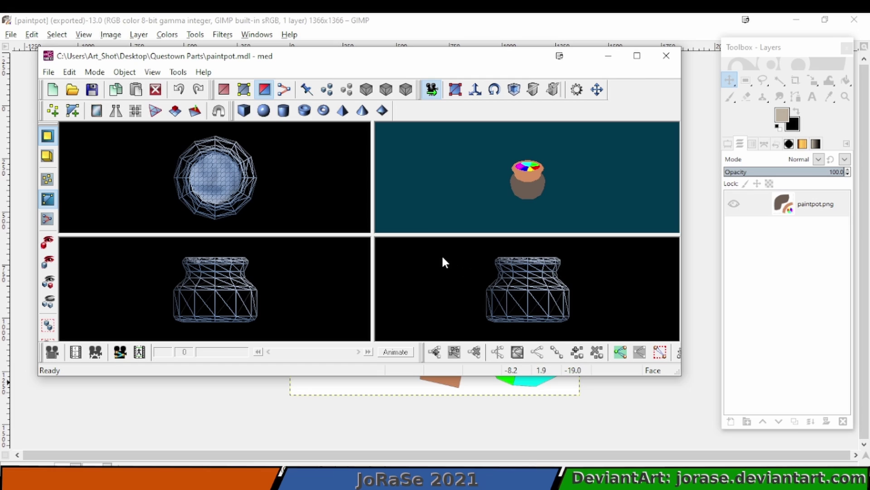
pyautogui.click(462, 93)
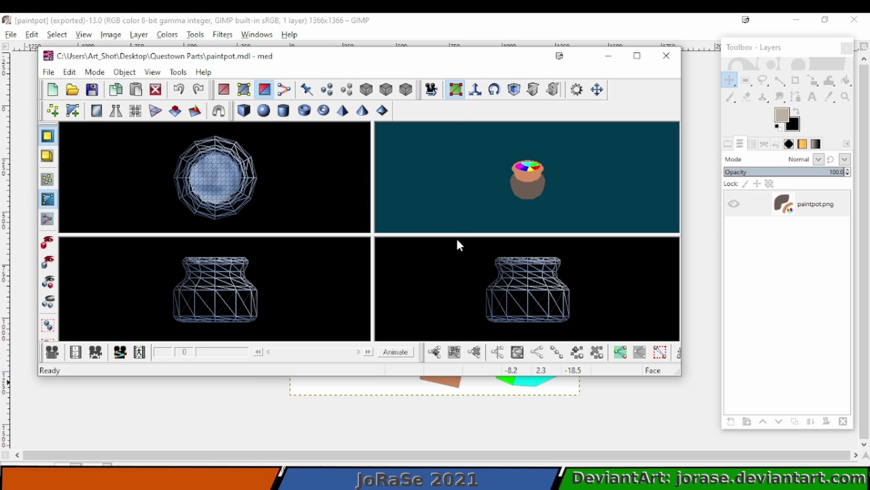
pyautogui.moveTo(457, 249)
pyautogui.mouseDown()
pyautogui.moveTo(563, 295)
pyautogui.moveTo(612, 329)
pyautogui.mouseUp()
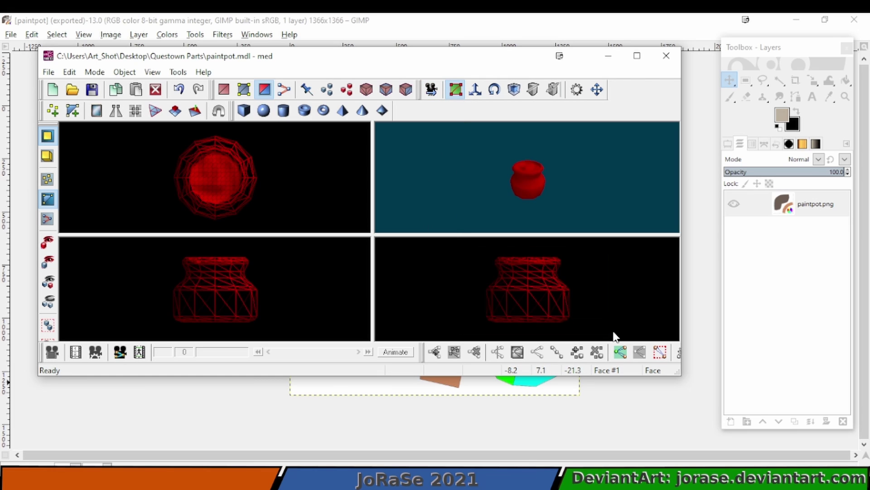
# Open the pot model's skin manager and create a new skin named Paintpot
pyautogui.click(124, 72)
pyautogui.click(147, 133)
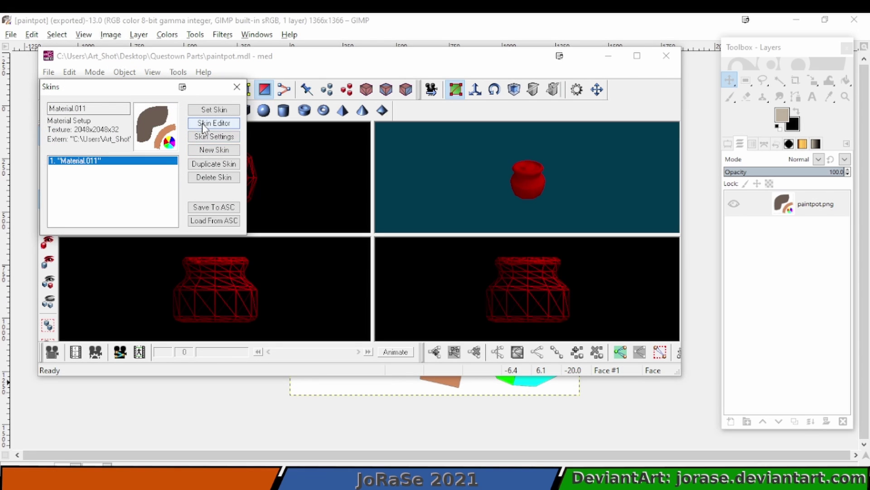
pyautogui.click(197, 151)
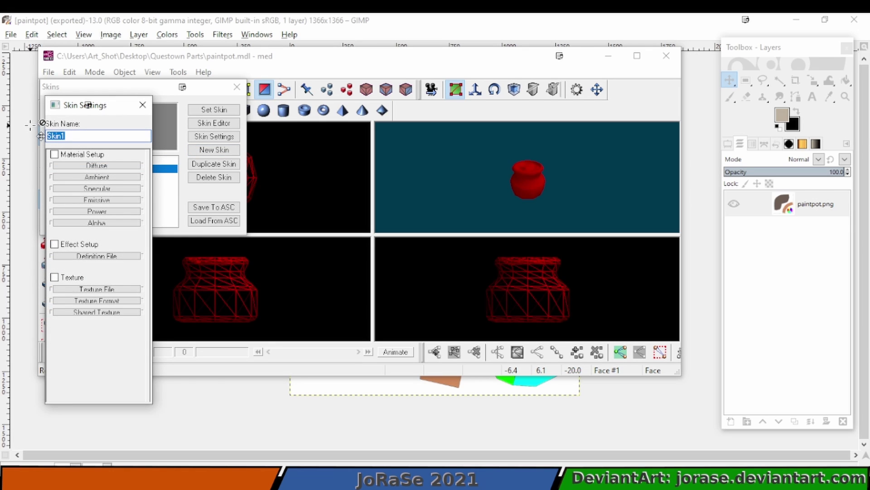
pyautogui.write('Paintpot')
# Enable a texture for the Paintpot skin, load paintpot.bmp as its texture file and close the skin settings
pyautogui.click(72, 277)
pyautogui.click(83, 288)
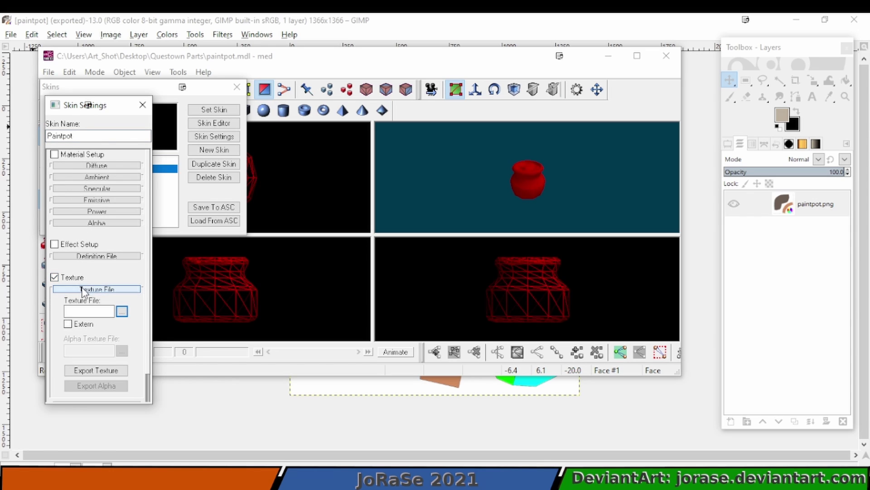
pyautogui.click(121, 311)
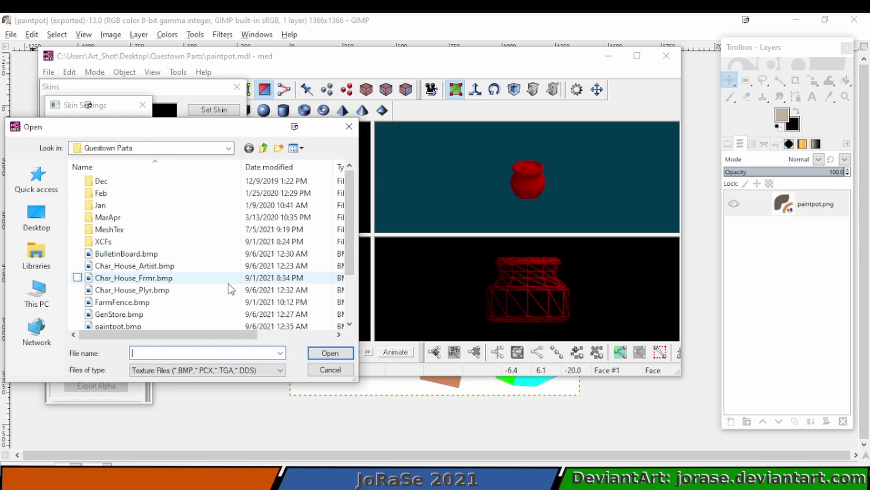
pyautogui.click(221, 324)
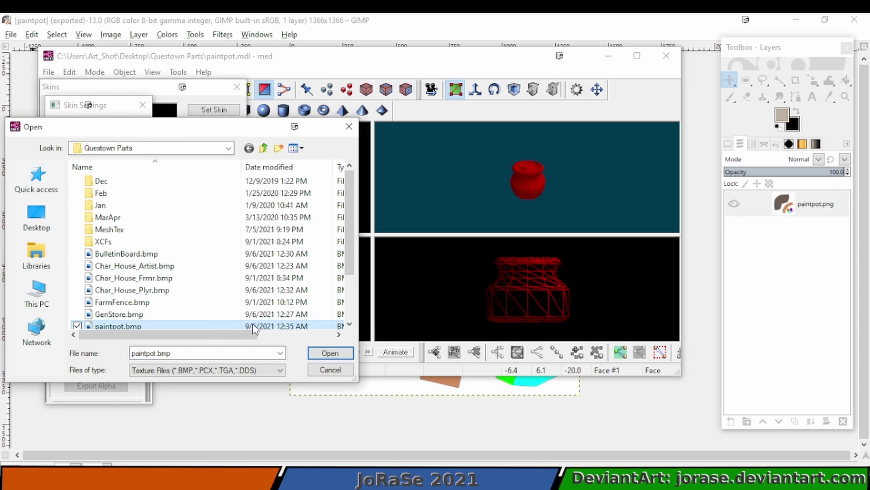
pyautogui.click(330, 353)
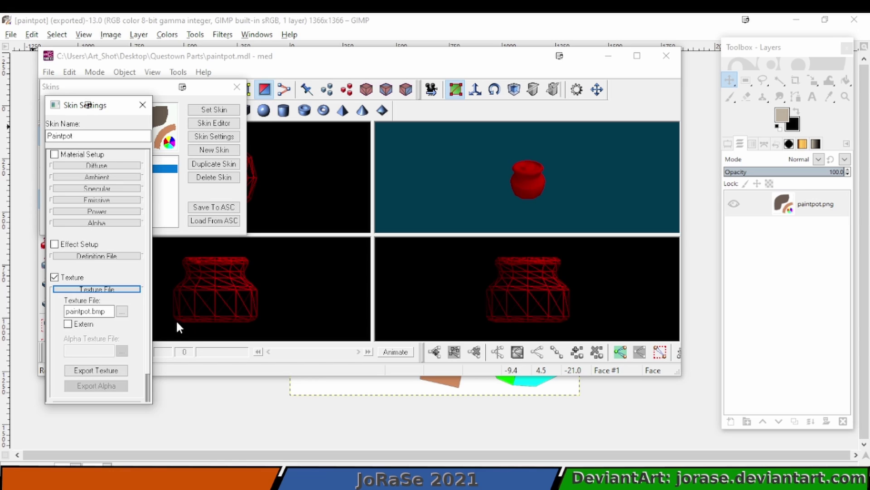
pyautogui.click(143, 105)
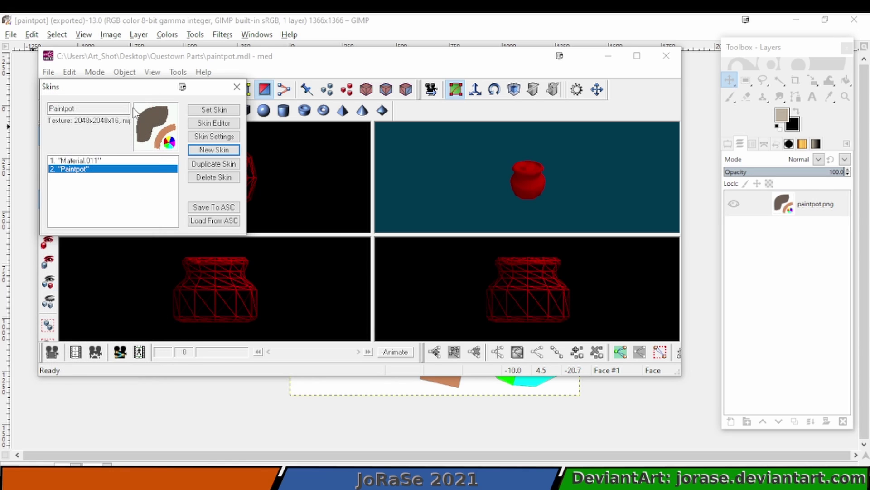
# Delete the imported Material.011 skin from the pot model's skin list
pyautogui.click(143, 161)
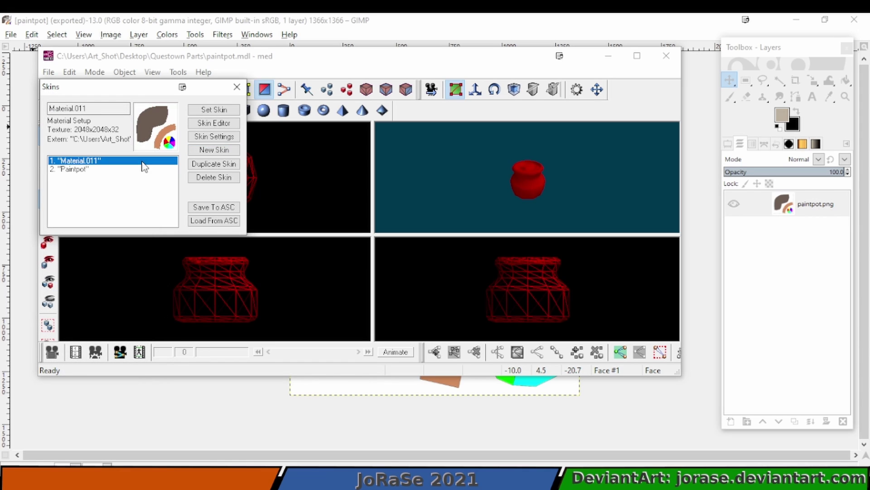
pyautogui.click(208, 177)
pyautogui.click(140, 191)
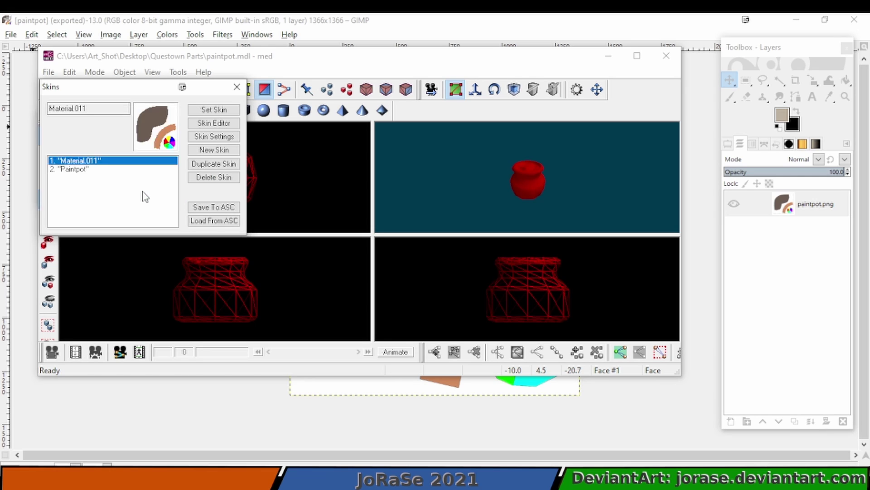
# Apply the Paintpot skin to the selected faces, close the skin manager and save the pot model
pyautogui.click(128, 162)
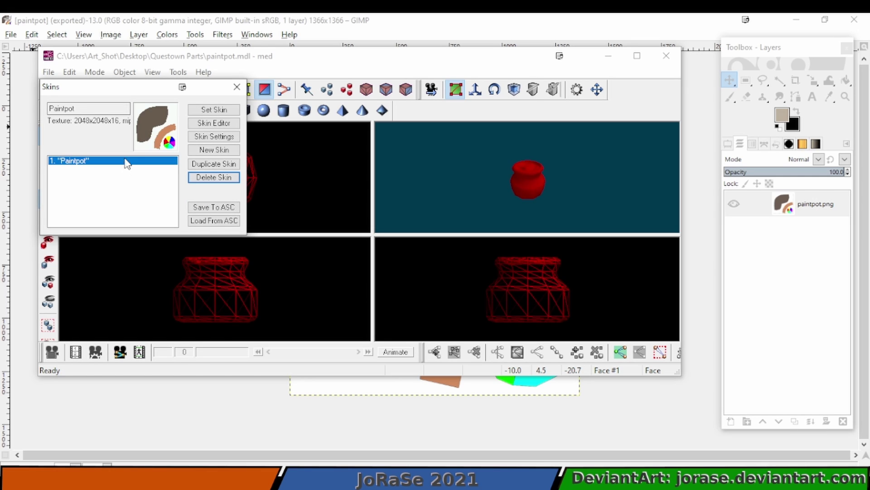
pyautogui.click(218, 111)
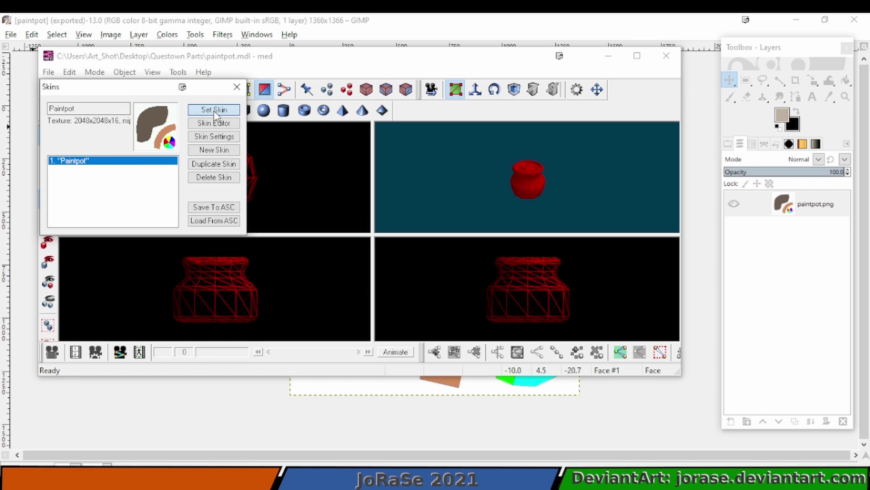
pyautogui.click(234, 90)
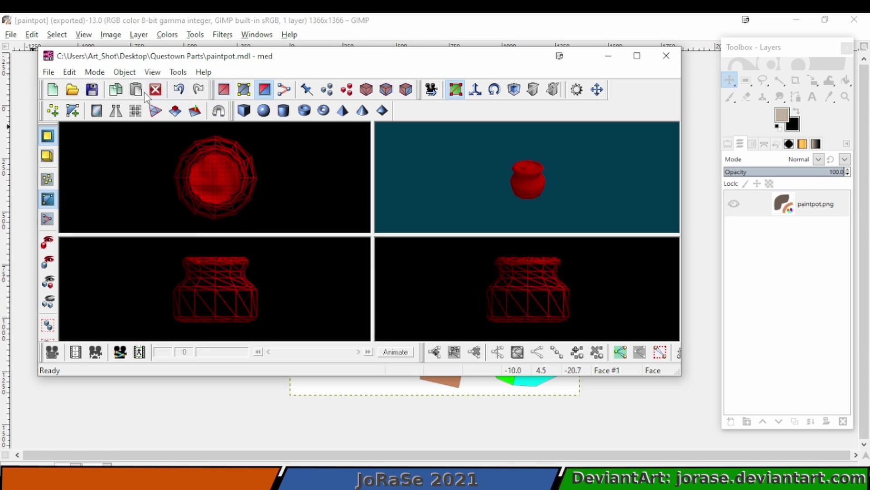
pyautogui.click(93, 89)
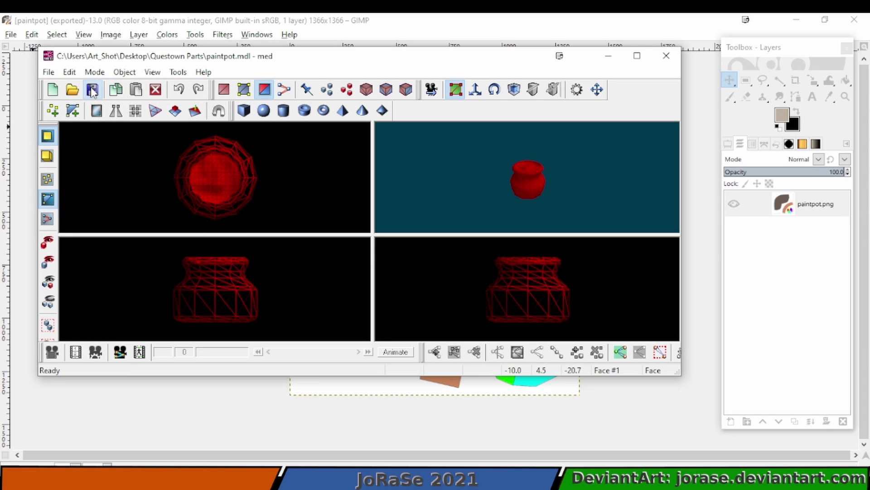